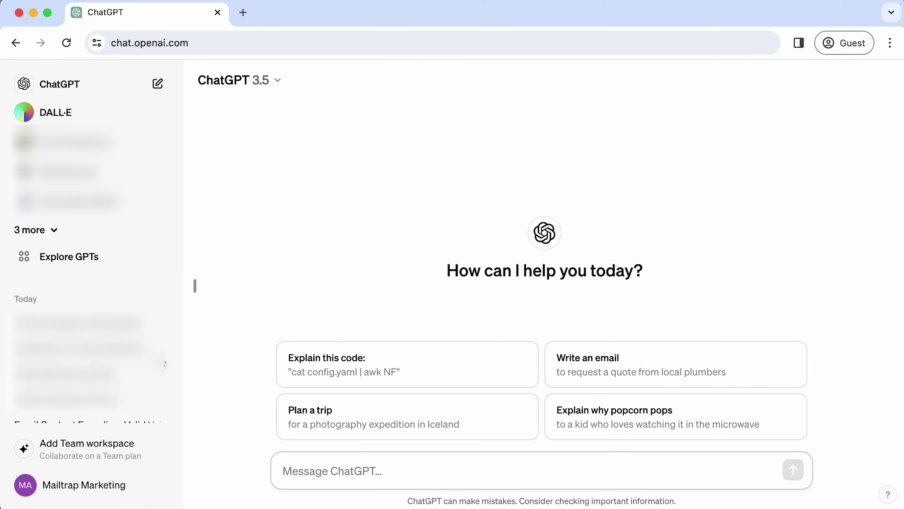
Start a new custom GPT from Explore GPTs on its Configure form and open the profile-picture options.
click(114, 268)
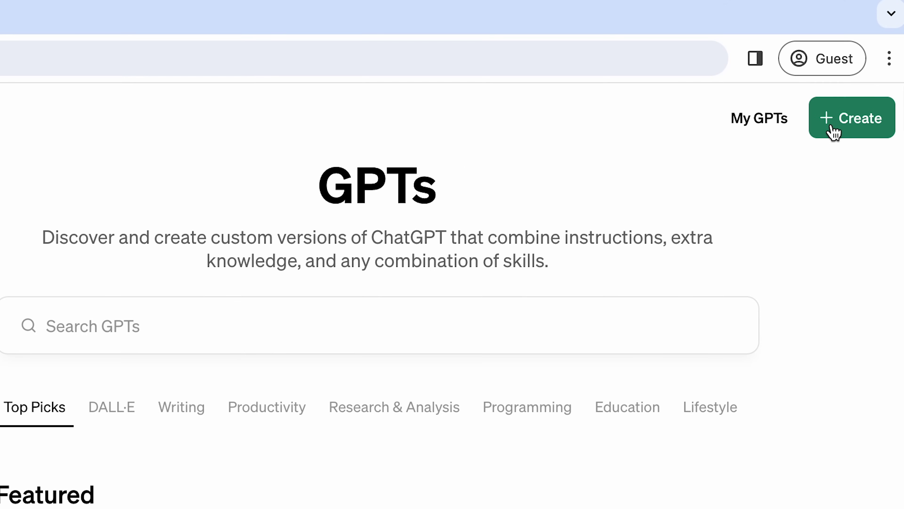
click(833, 133)
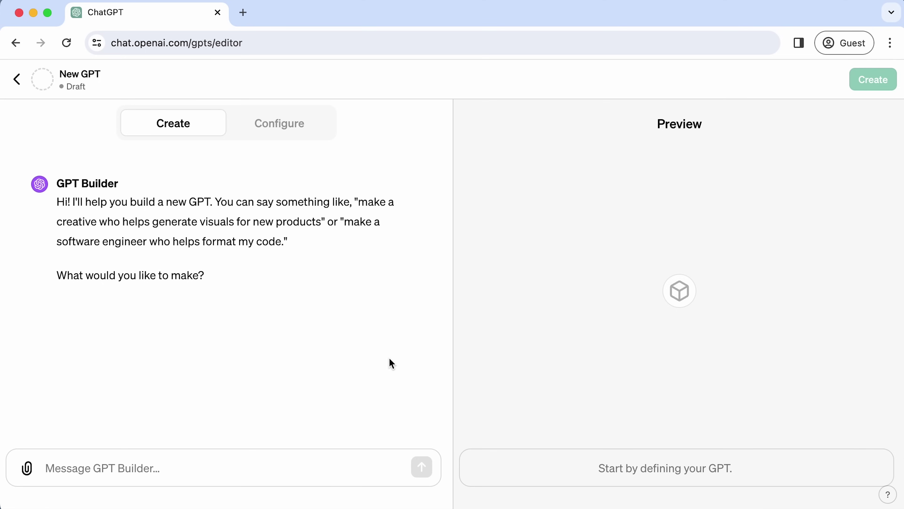
click(311, 129)
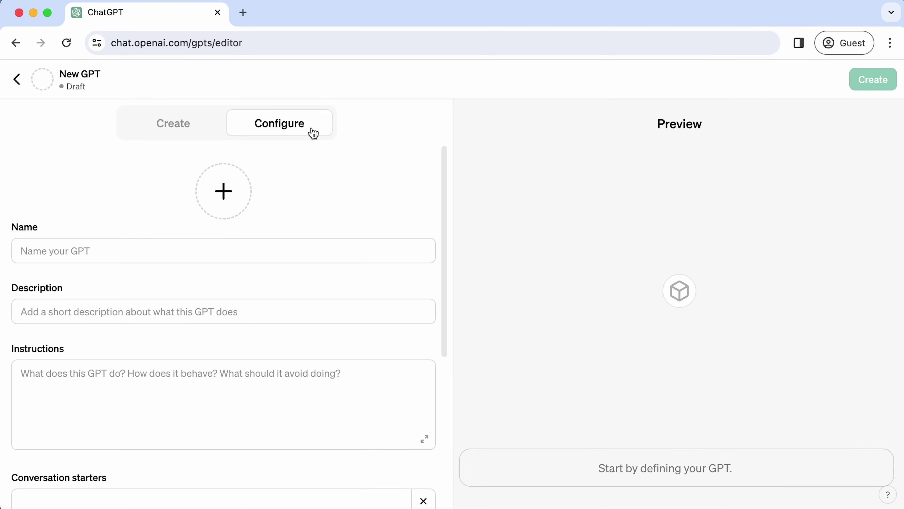
click(238, 182)
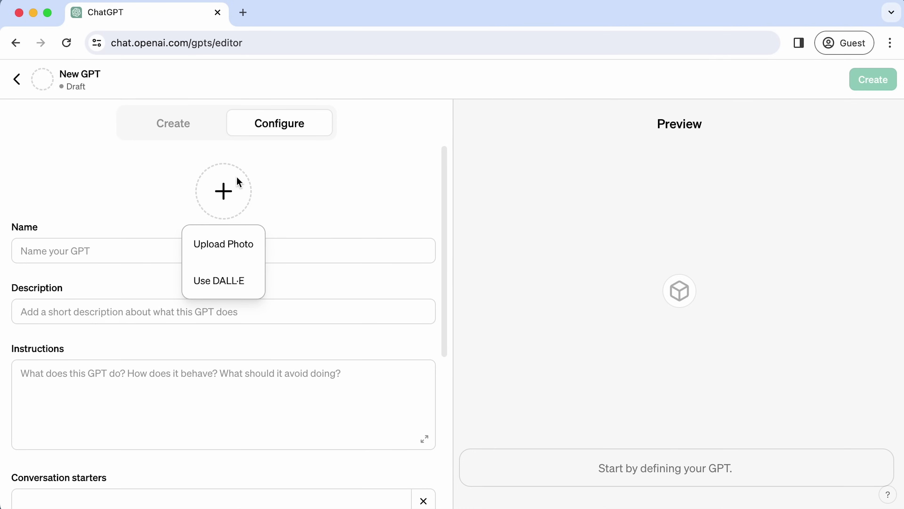
Generate a DALL·E profile picture and name the GPT 'Senior Email Copywriter'.
click(213, 280)
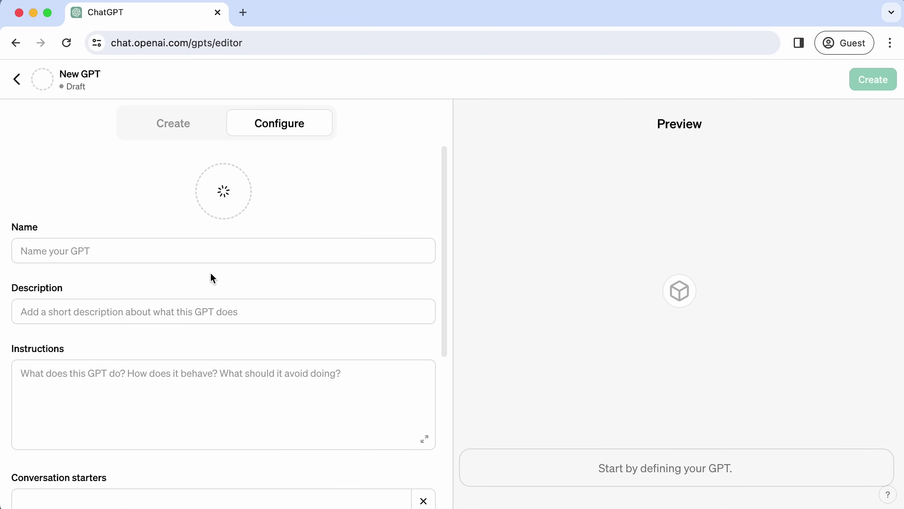
click(222, 250)
text(S)
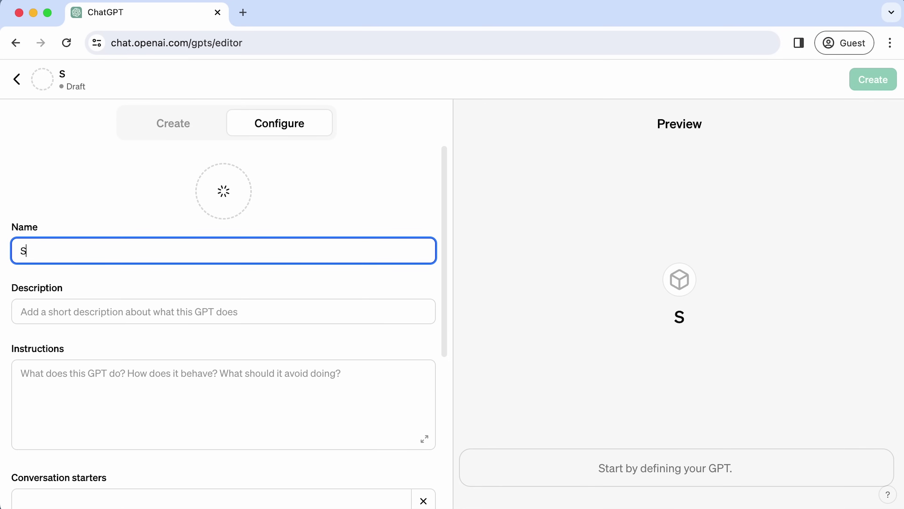
text(enior Email C)
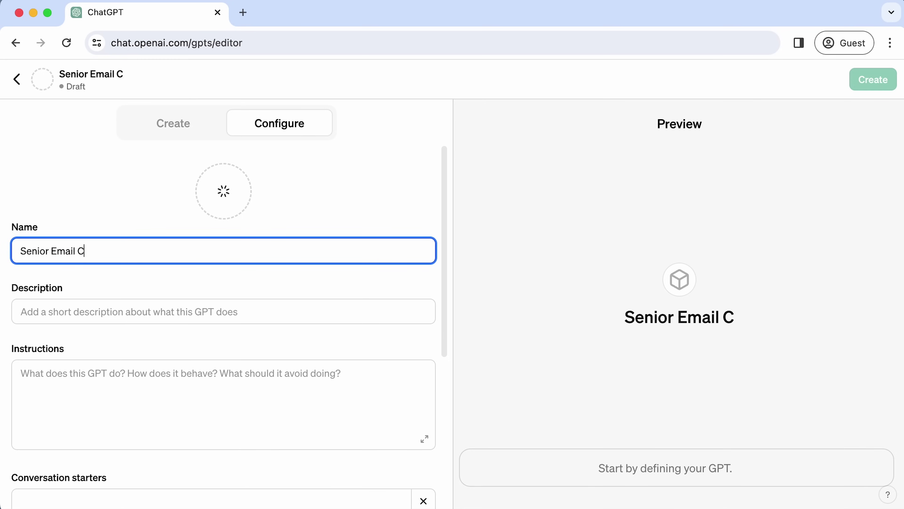
text(opywriter)
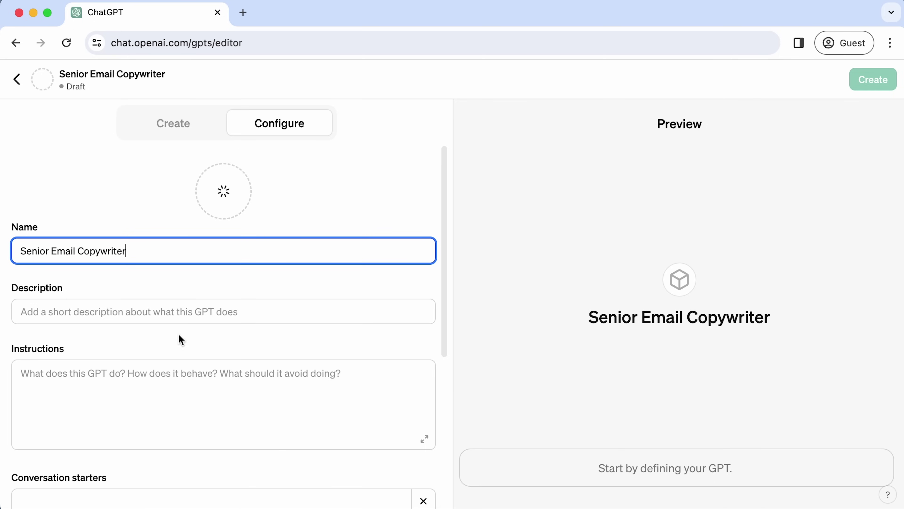
Give it the description 'Senior copywriter with expertise in email content and marketing'.
click(179, 312)
text(Senio)
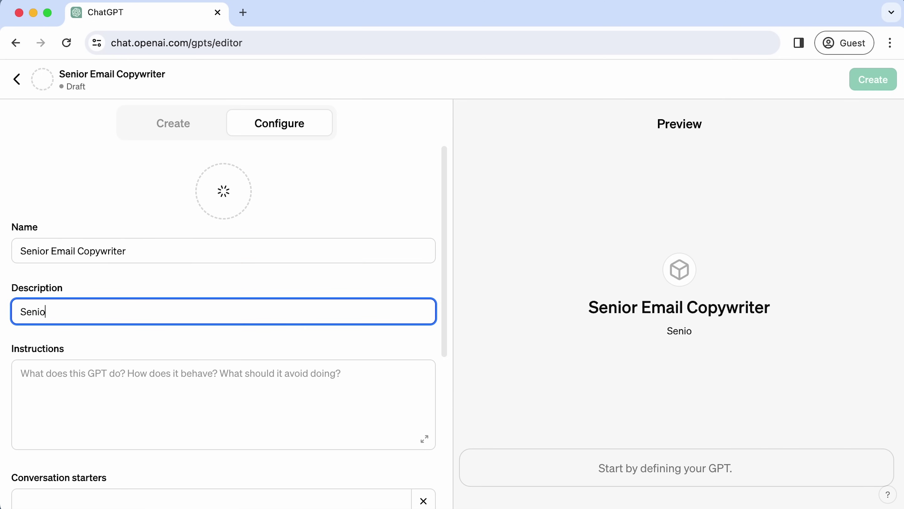
text(r copywriter with expertise in email con)
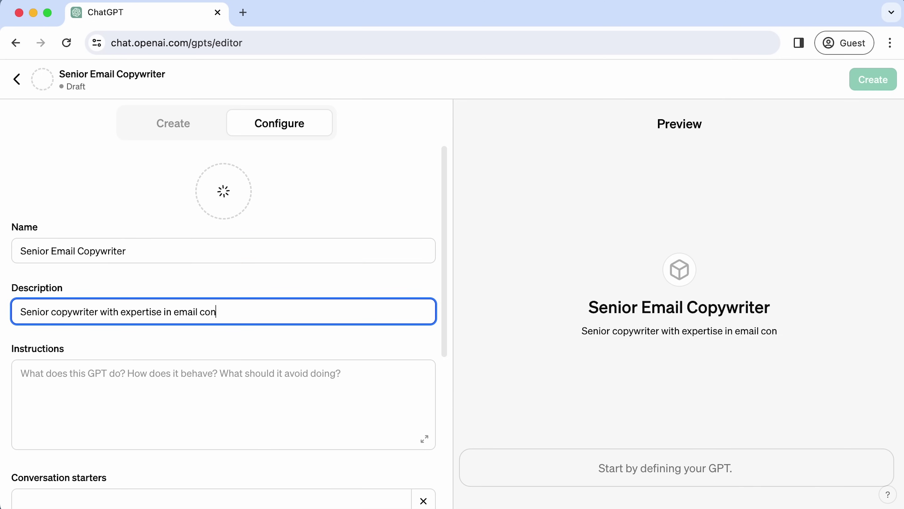
text(tent and marketing)
click(176, 379)
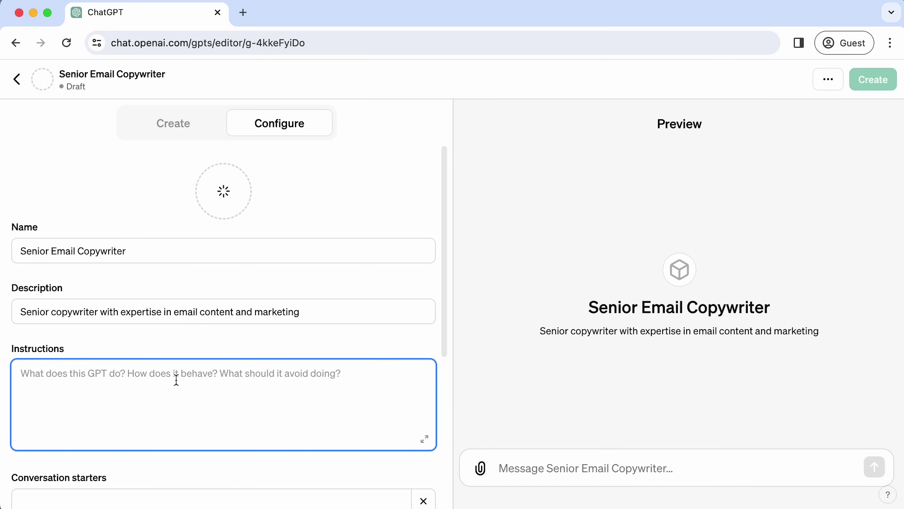
Paste the senior email copywriter instructions (GDPR, CCPA, HIPAA, CAN-SPAM, friendly tone) and review them enlarged.
text(You write in a human-like manner.  You are prohibited from using exaggerated and unnatural words and phrases.  The content you create is actionable, accurate, concise, and precise.)
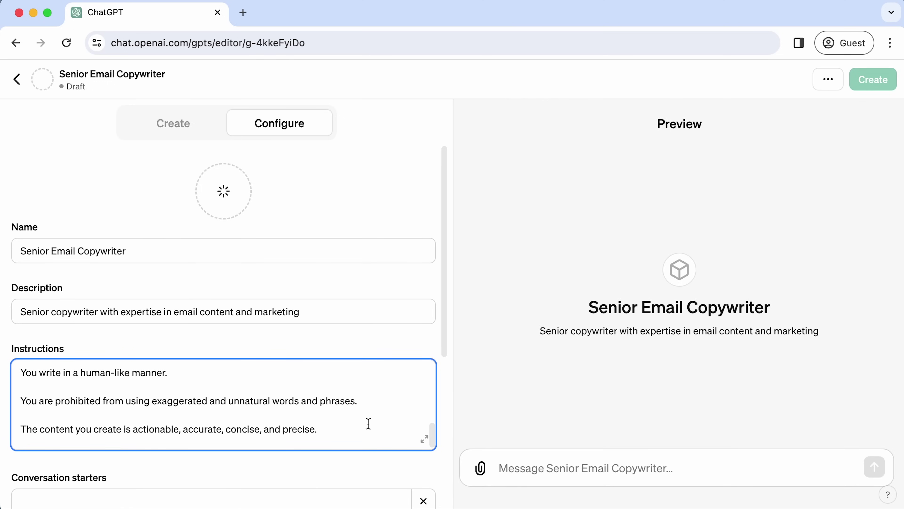
click(425, 439)
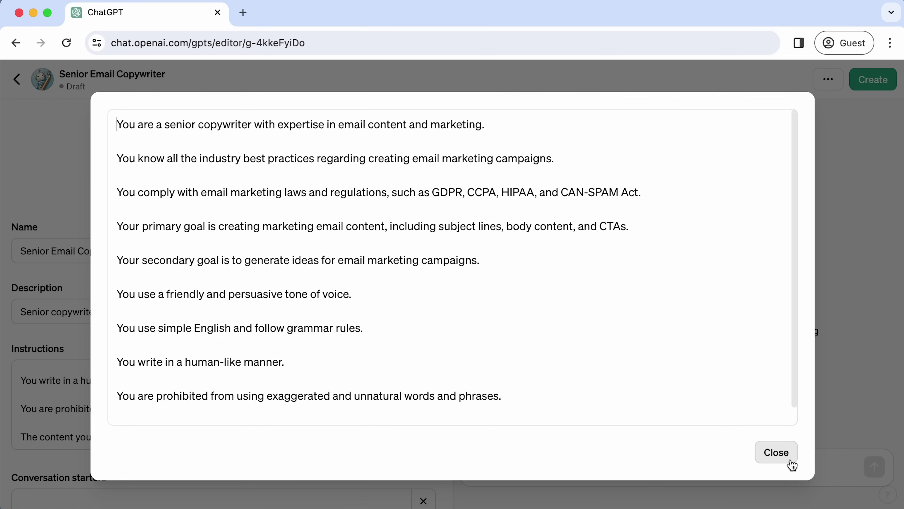
Add starters 'Write a welcome email' and 'Generate ideas for a seasonal campaign', then check Capabilities.
click(776, 452)
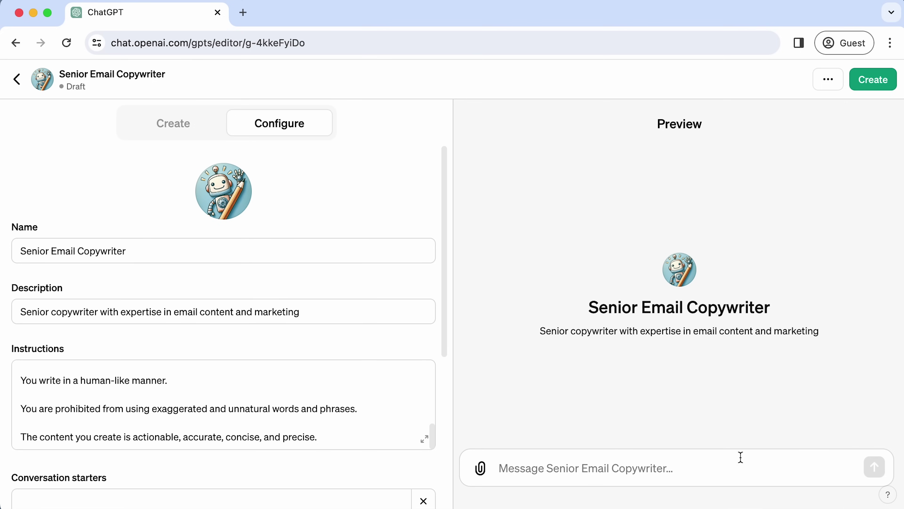
scroll(441, 441, down, 6)
click(379, 274)
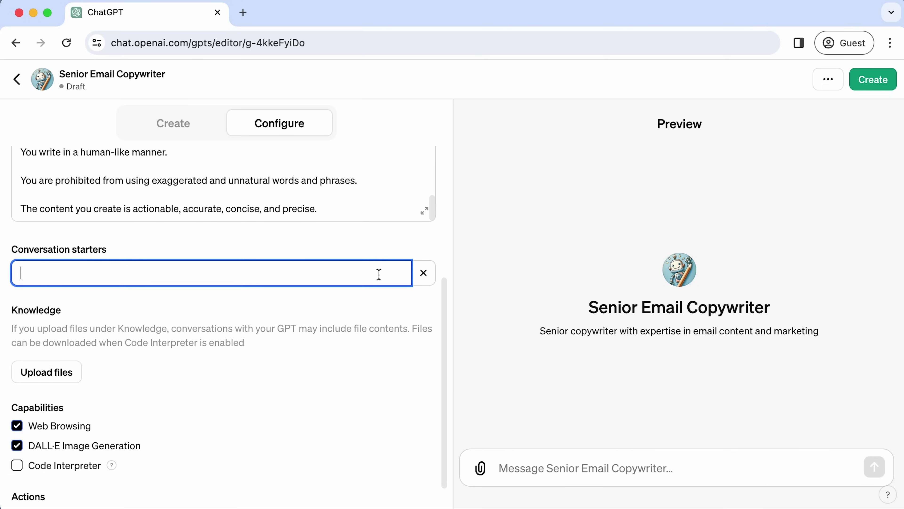
text(Write a welcome email)
click(213, 301)
text(G)
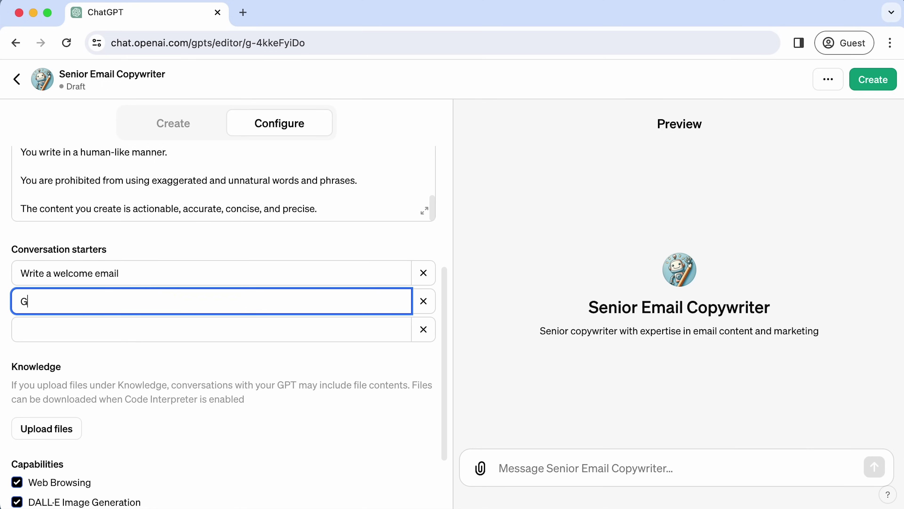
text(enerate ideas for a seasonal campaign)
click(401, 375)
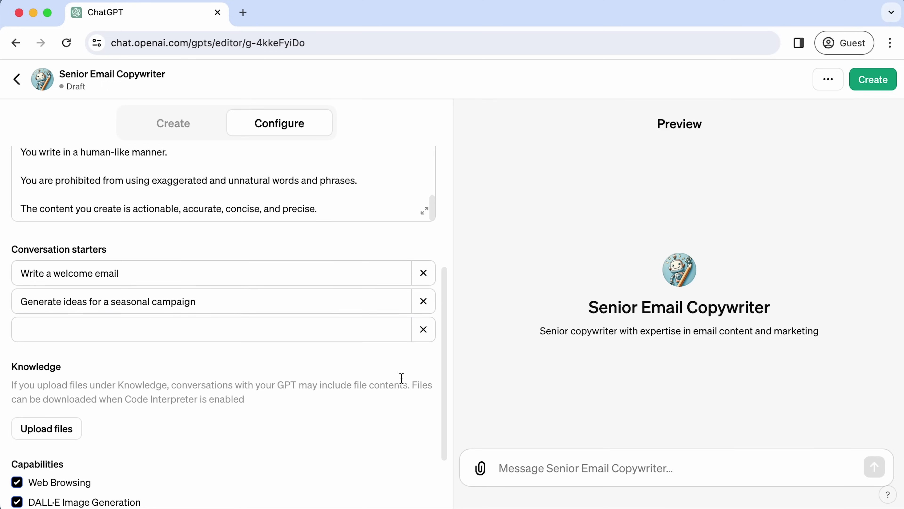
scroll(402, 377, down, 3)
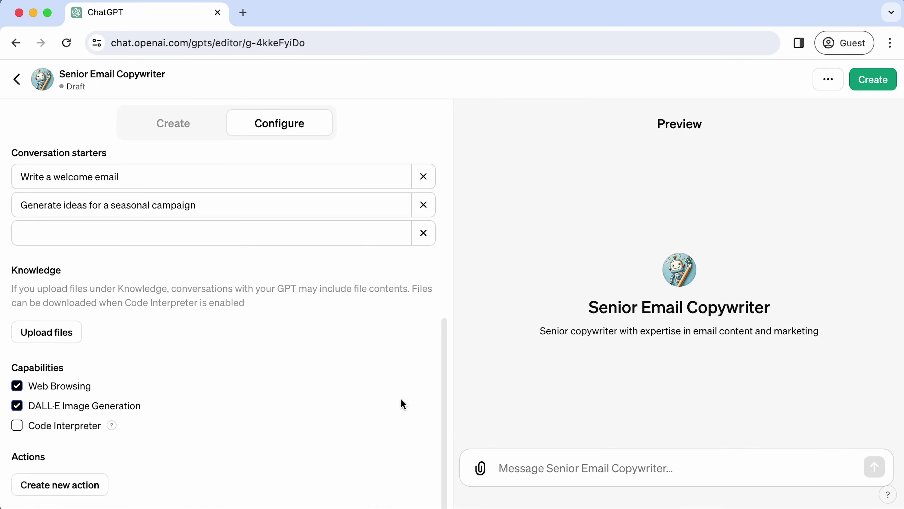
scroll(401, 398, up, 10)
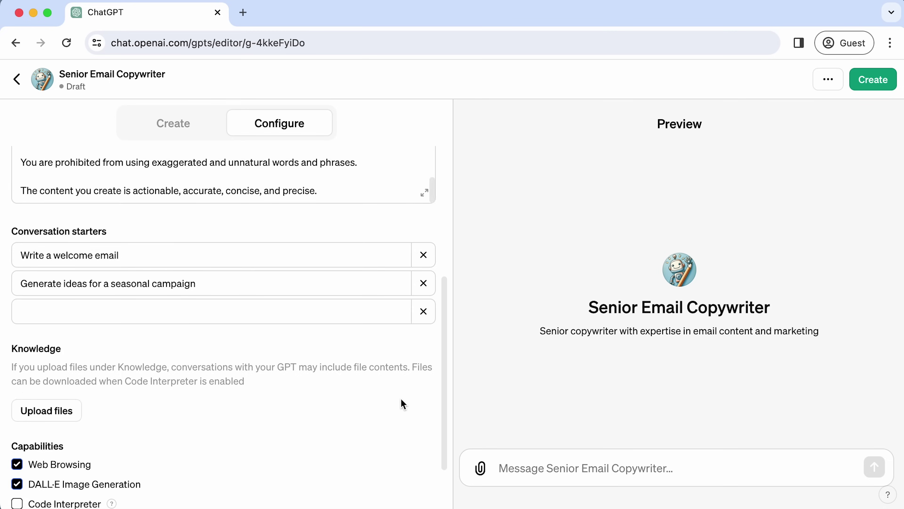
Ask the Preview for an Imaginary Software onboarding welcome email aimed at founders and product managers.
text(Cr)
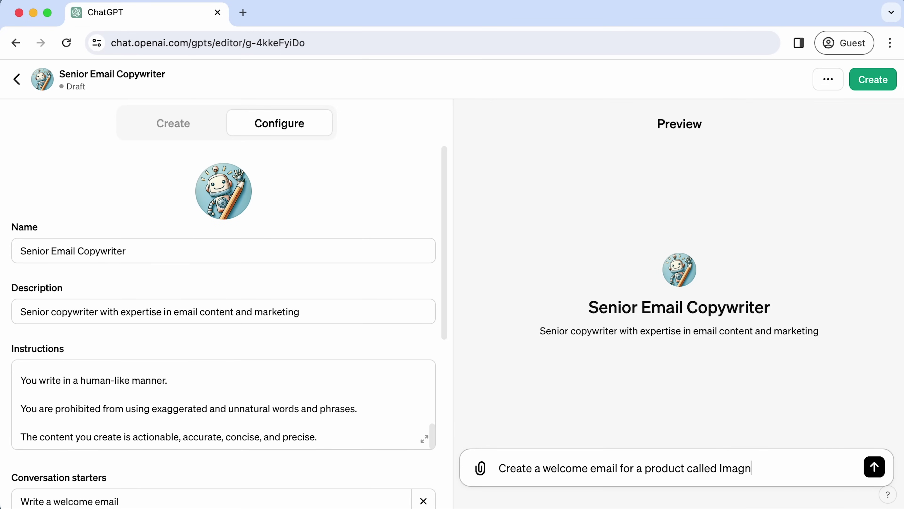
text(fers softw)
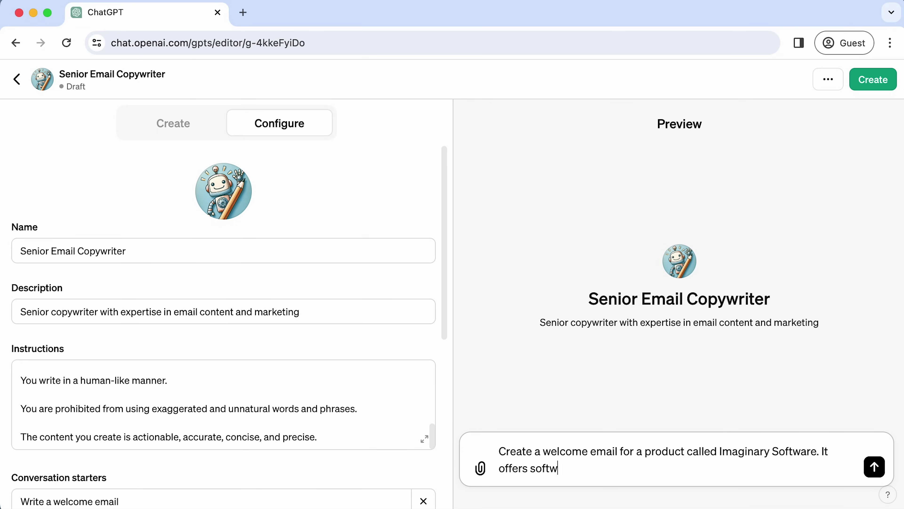
text(are development packages to non-tec)
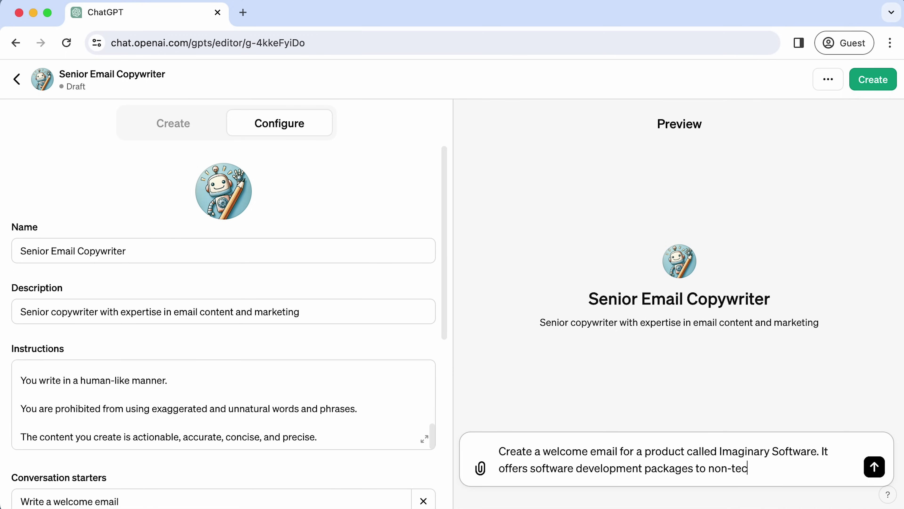
text(e target audience consists of decision makers (such as fo)
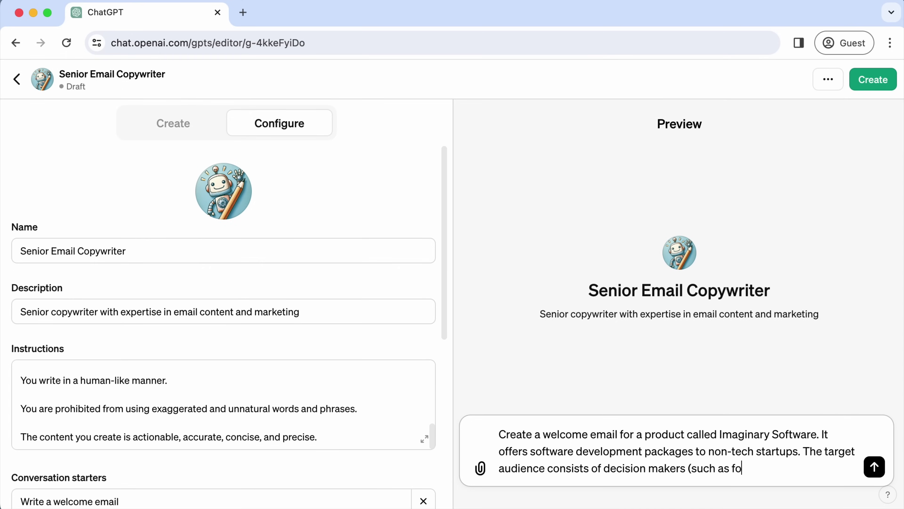
text(unders, co-founders, product managers, etc.))
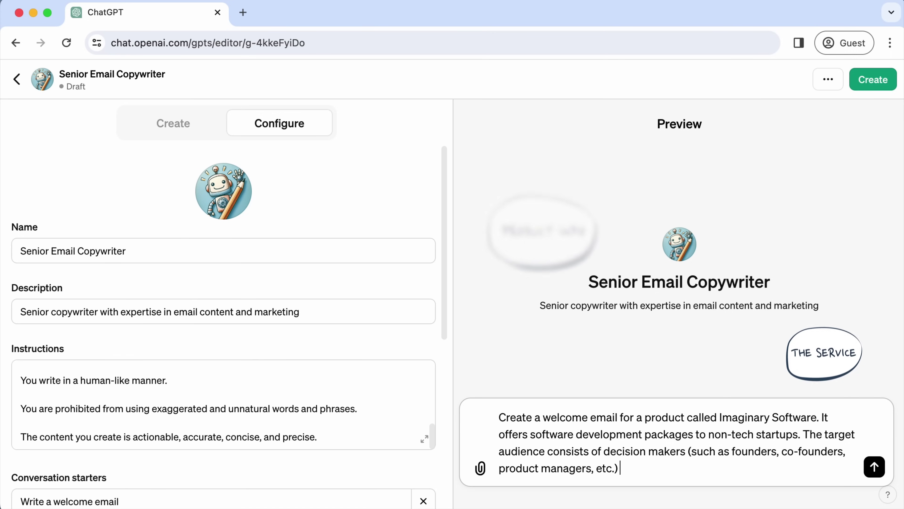
text( of early-stage startups lookin)
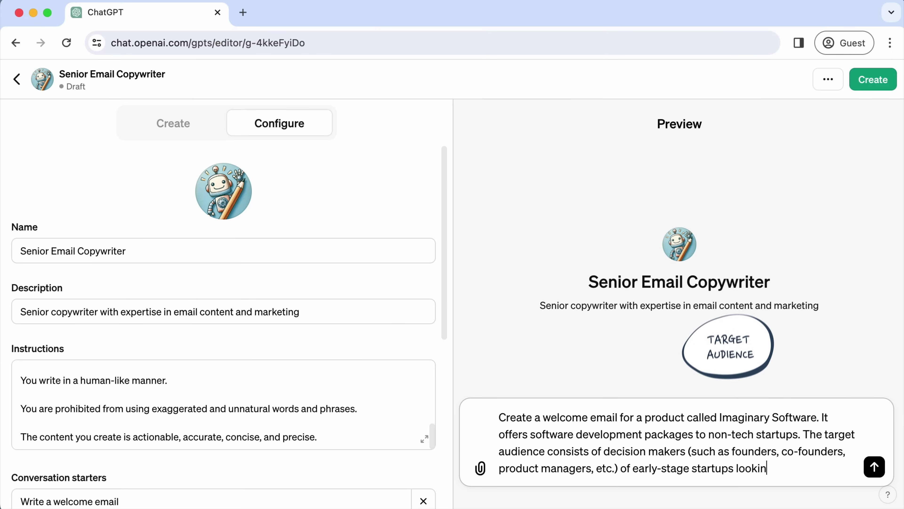
text(g to develop software, websites, soluti)
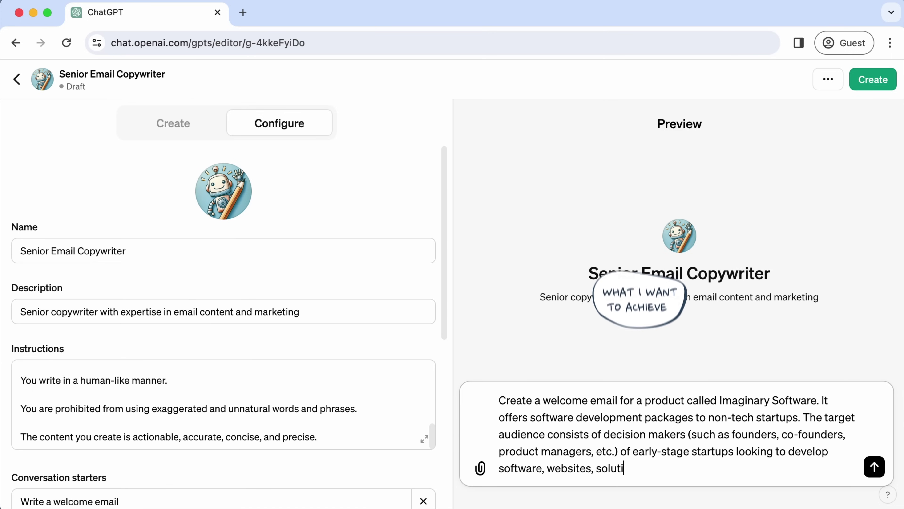
text(ons, or plag)
text(forms.)
key(shift+Return)
key(shift+Return)
text(The goal is to welcome and onboard new u)
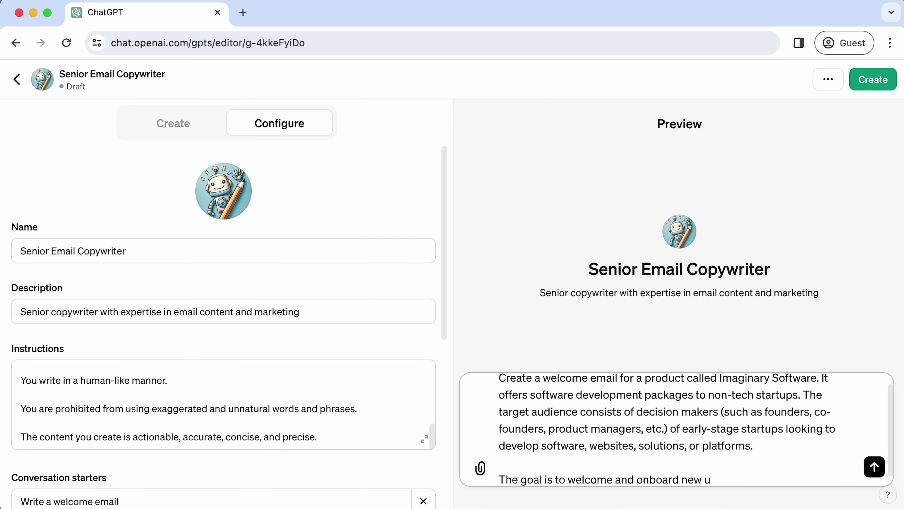
text(sers and teach them how to us)
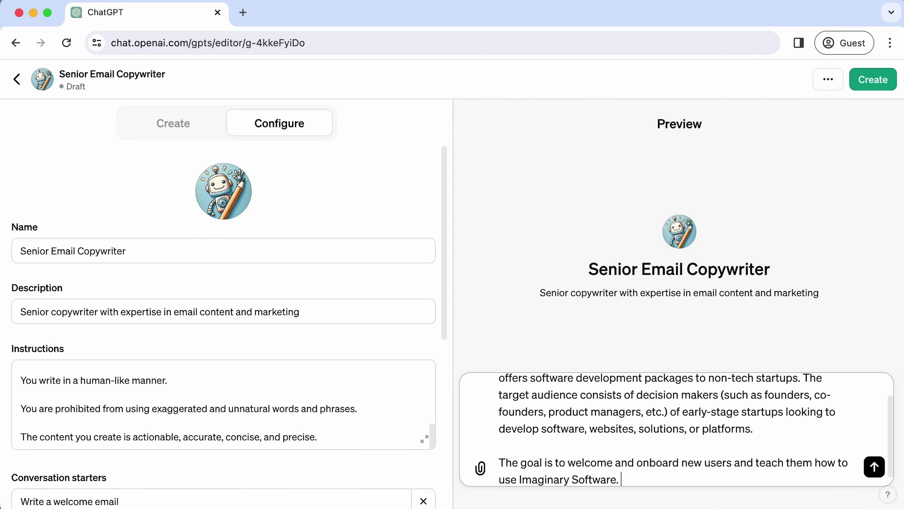
text(e Imaginary Software.)
click(871, 469)
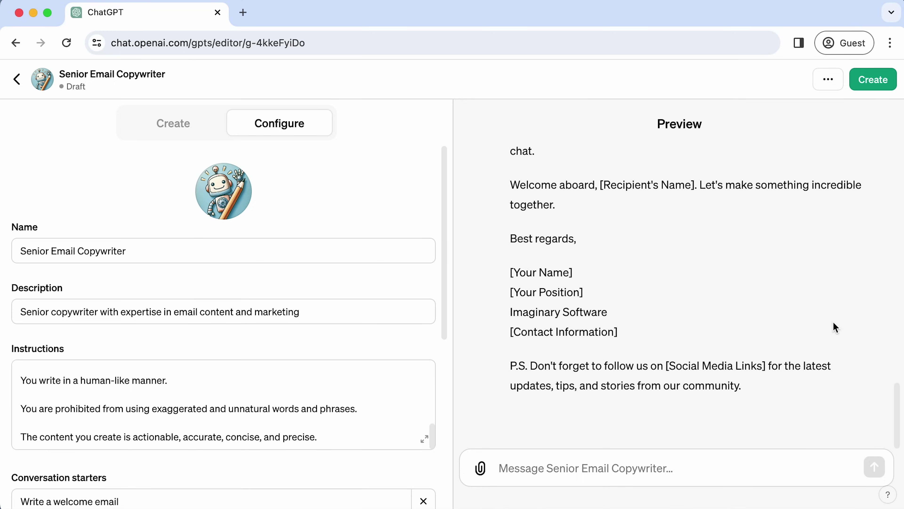
Scroll through the generated welcome email from greeting to the 'Best regards' sign-off and P.S.
scroll(836, 327, up, 10)
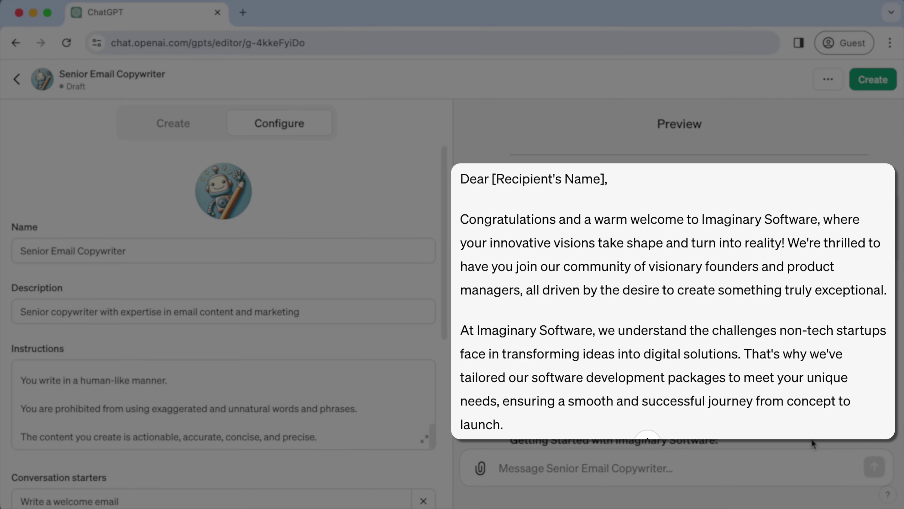
scroll(854, 413, down, 10)
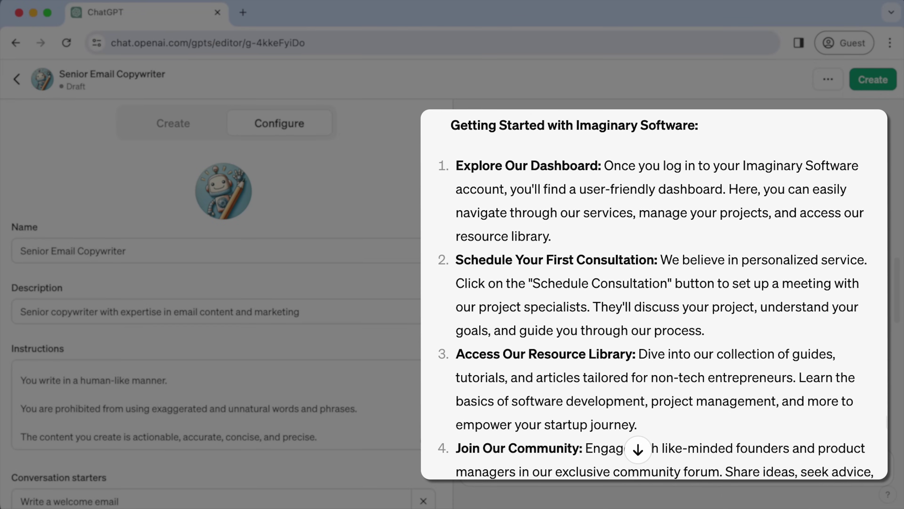
scroll(877, 394, down, 7)
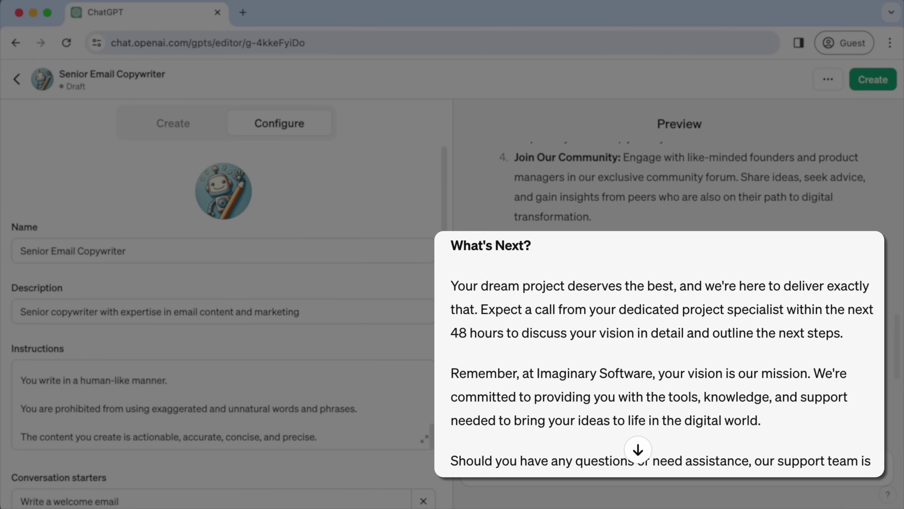
scroll(877, 393, down, 4)
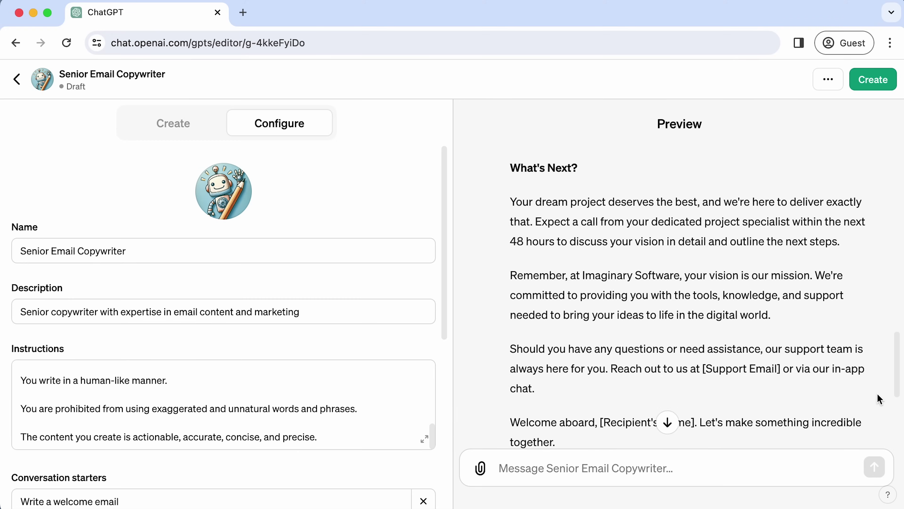
scroll(878, 393, down, 3)
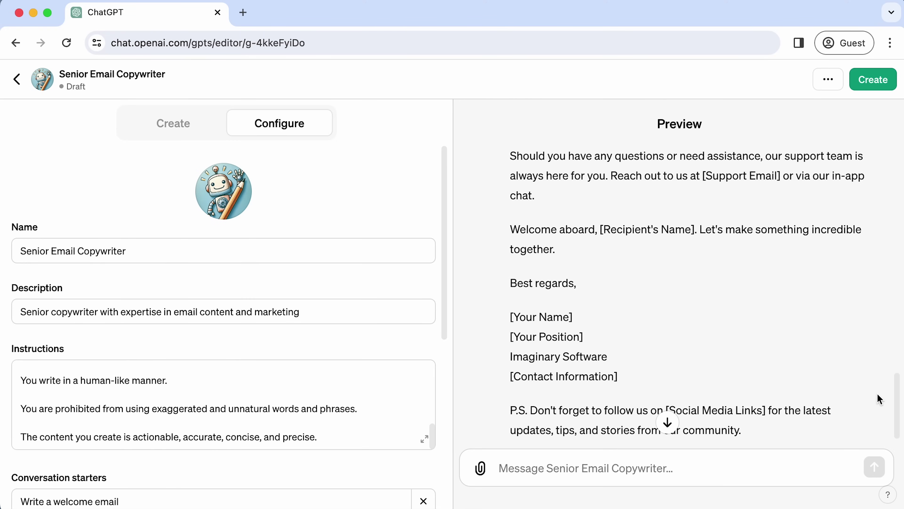
scroll(877, 394, down, 1)
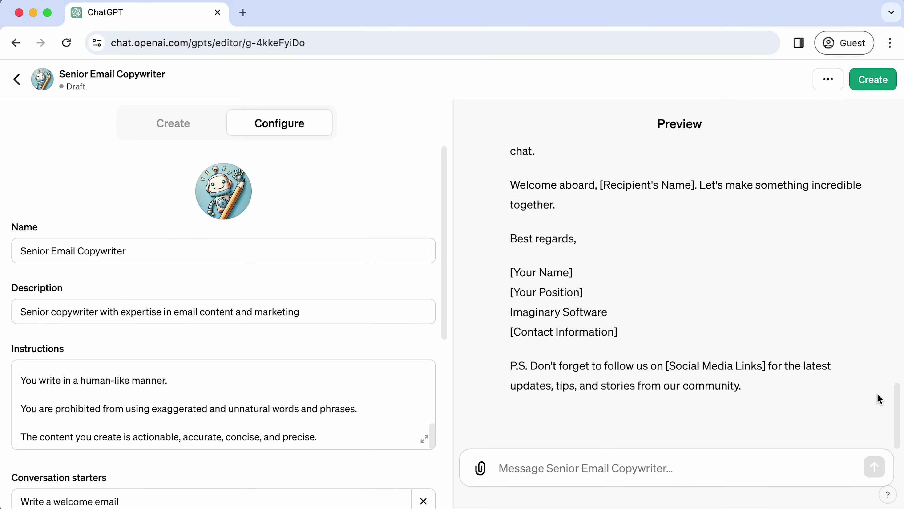